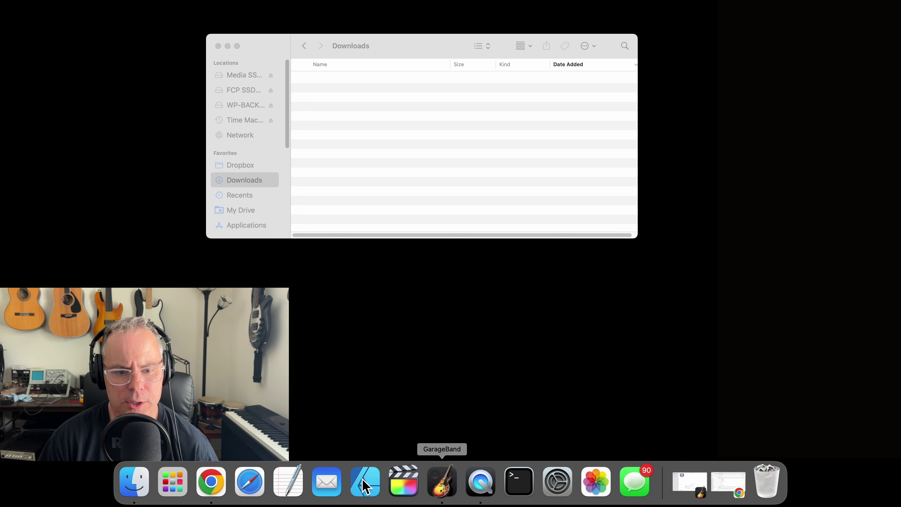
Download the Man Of Sorrows live MP3 and chord chart PDF from Planning Center Online.
click(219, 490)
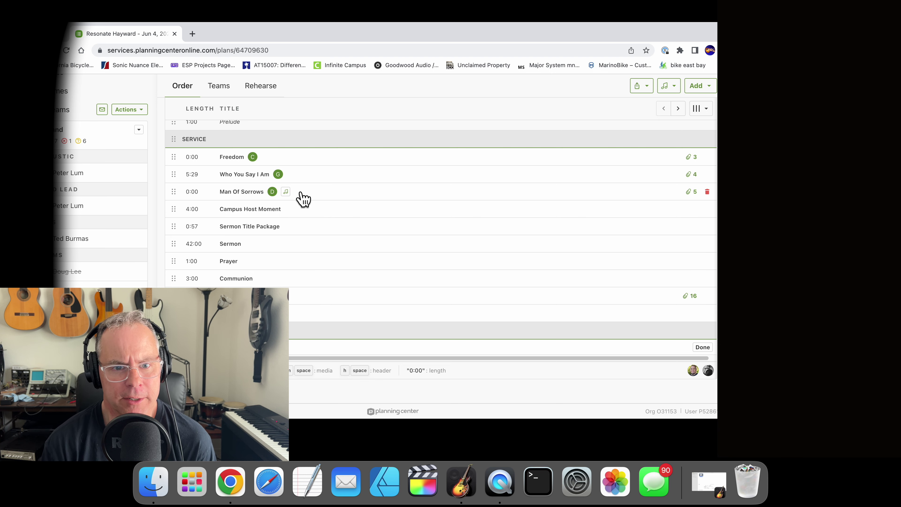
click(311, 196)
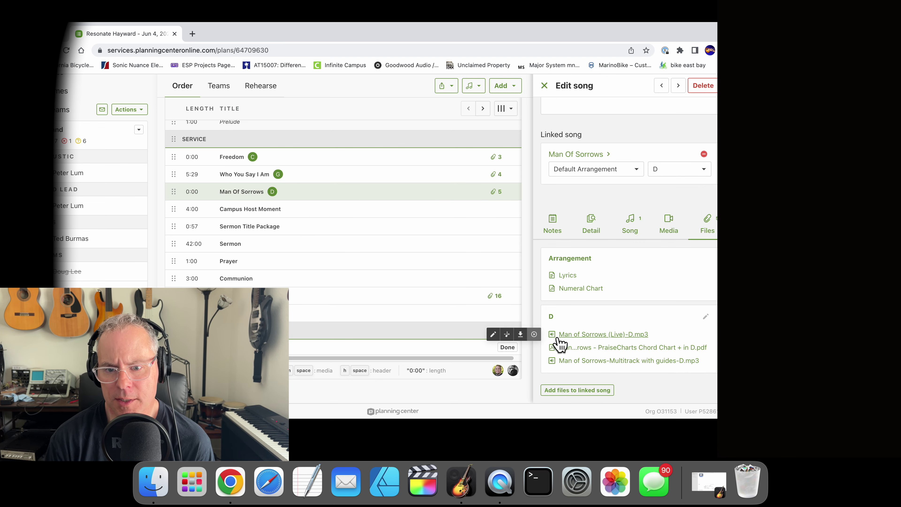
click(521, 335)
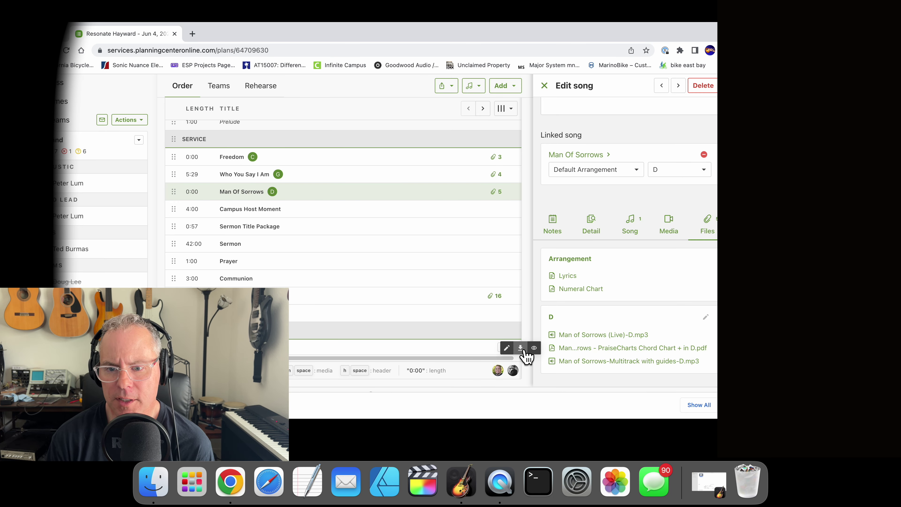
click(522, 349)
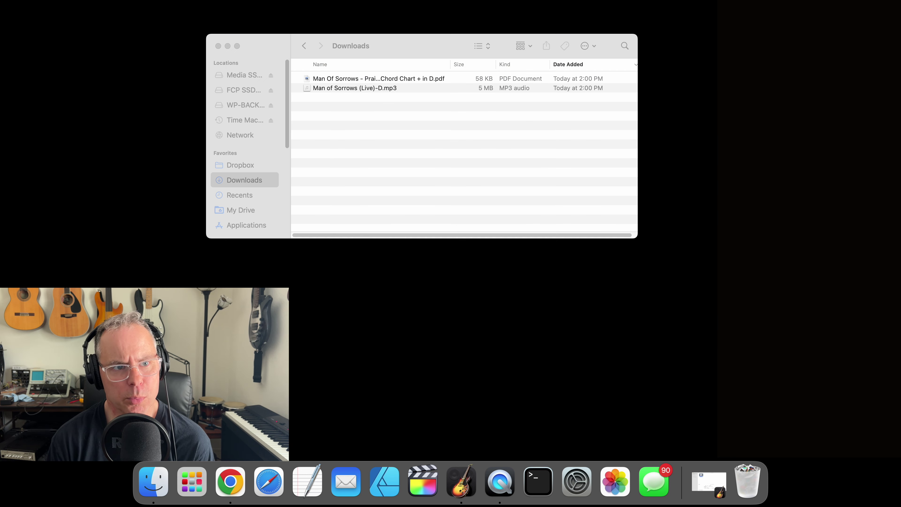
click(433, 94)
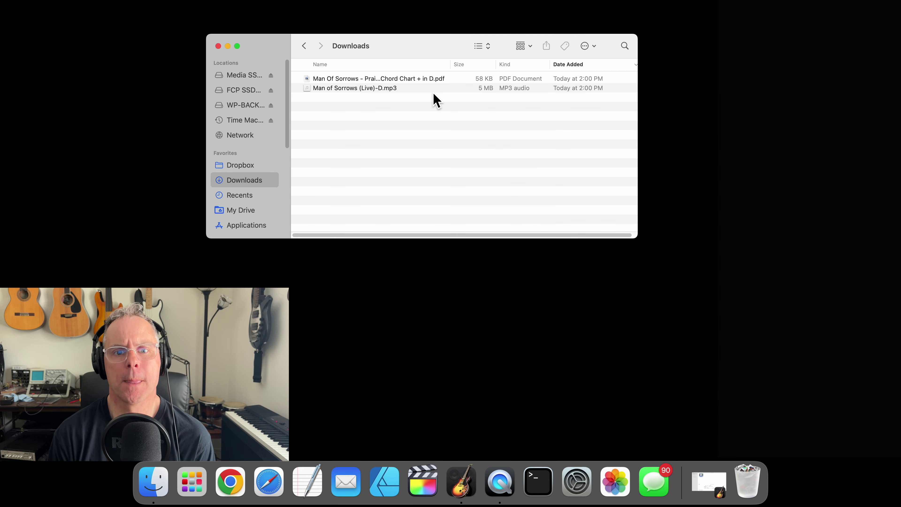
double_click(439, 80)
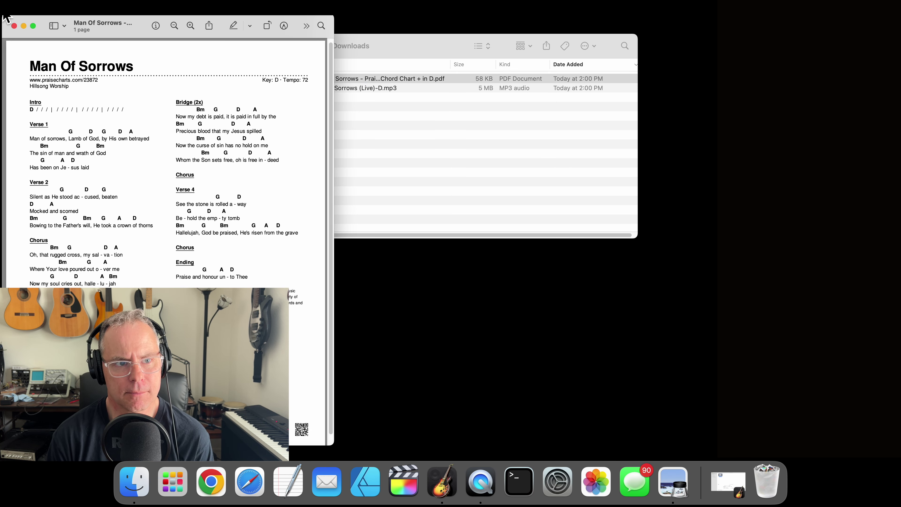
click(52, 13)
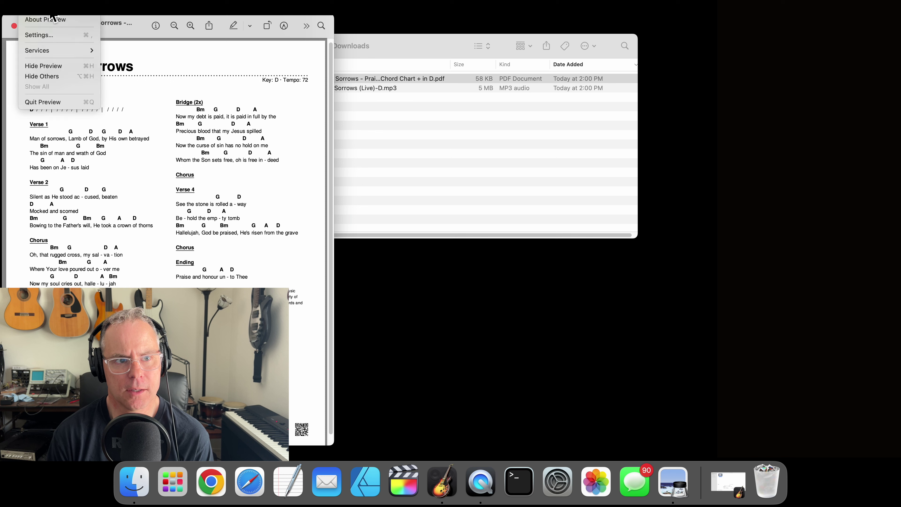
click(64, 104)
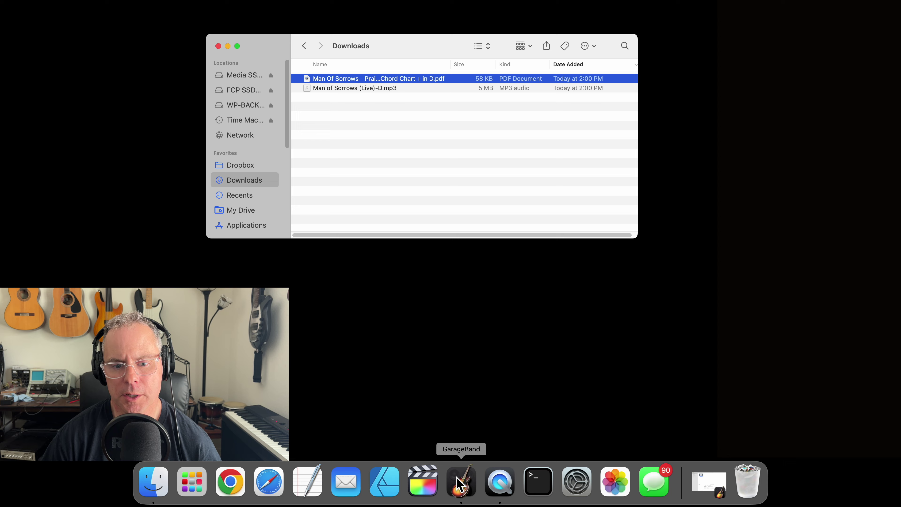
Start a new GarageBand Empty Project with key signature D and tempo 72.
click(461, 483)
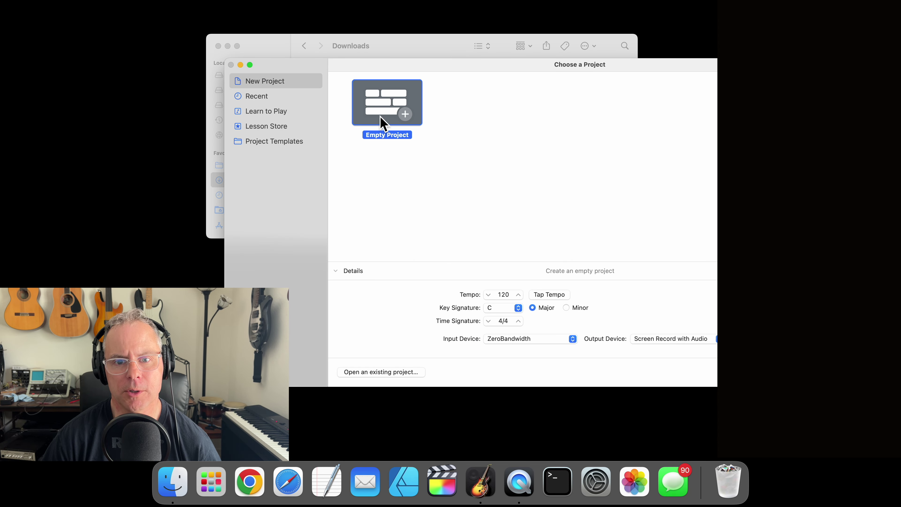
click(518, 308)
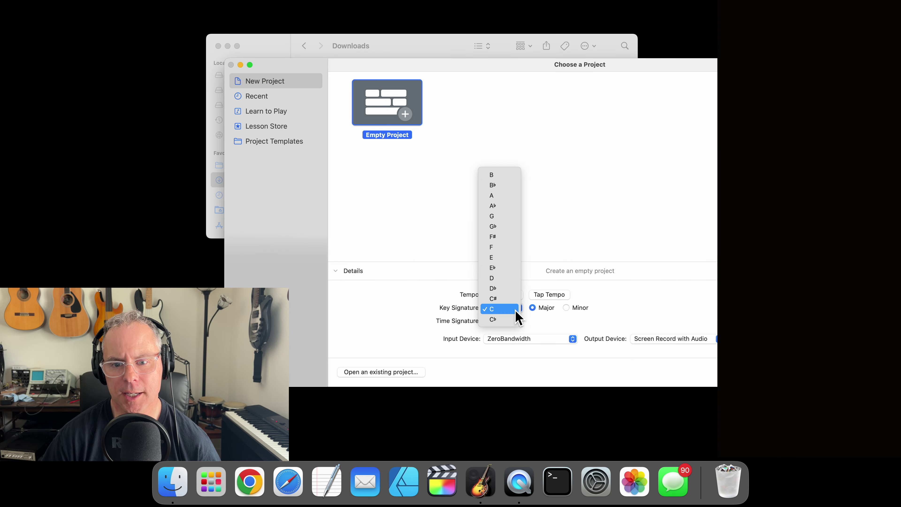
click(511, 283)
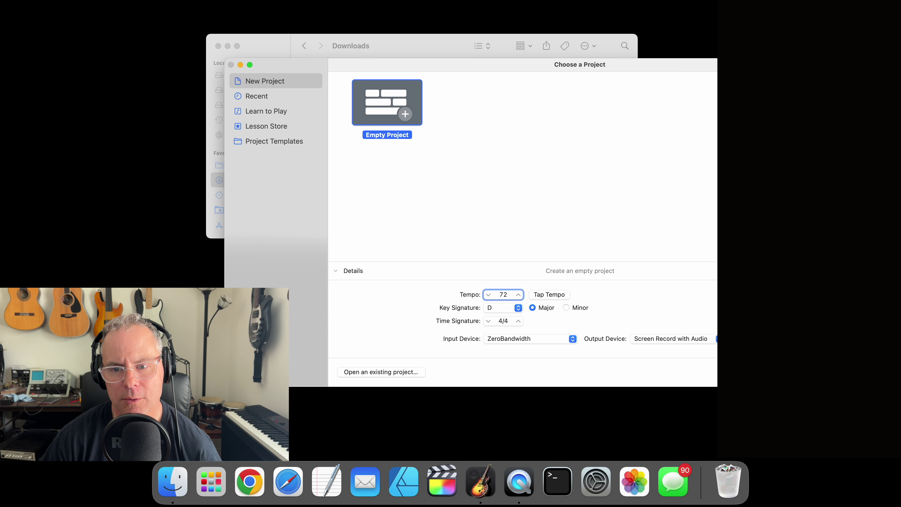
key(Return)
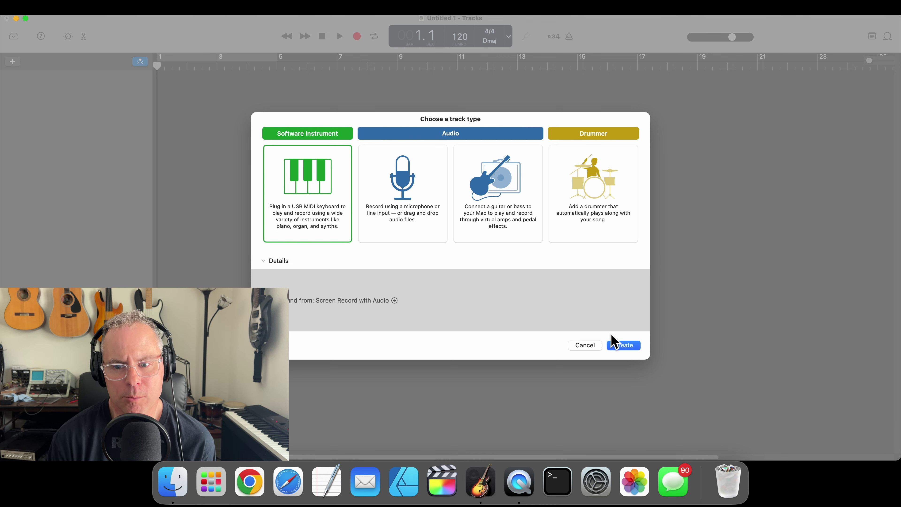
Create a software instrument track and set its sound to Piano > Steinway Grand Piano.
click(635, 348)
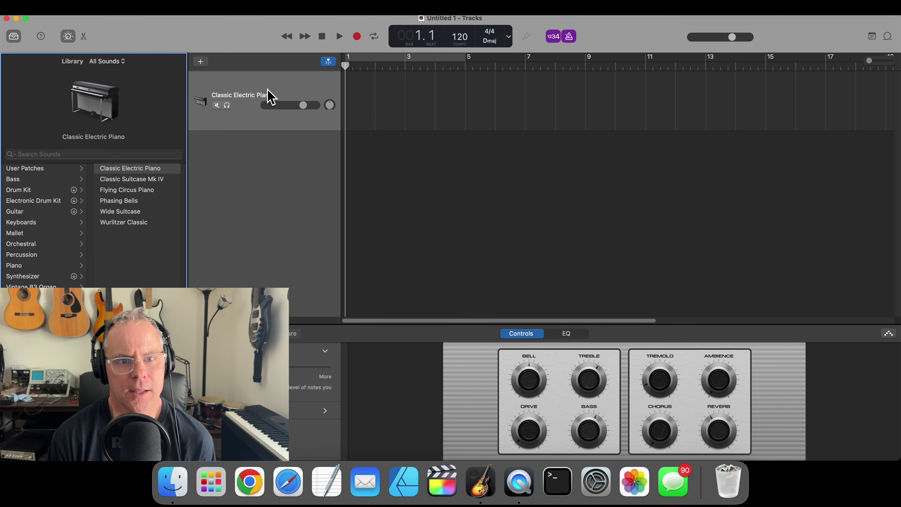
click(270, 97)
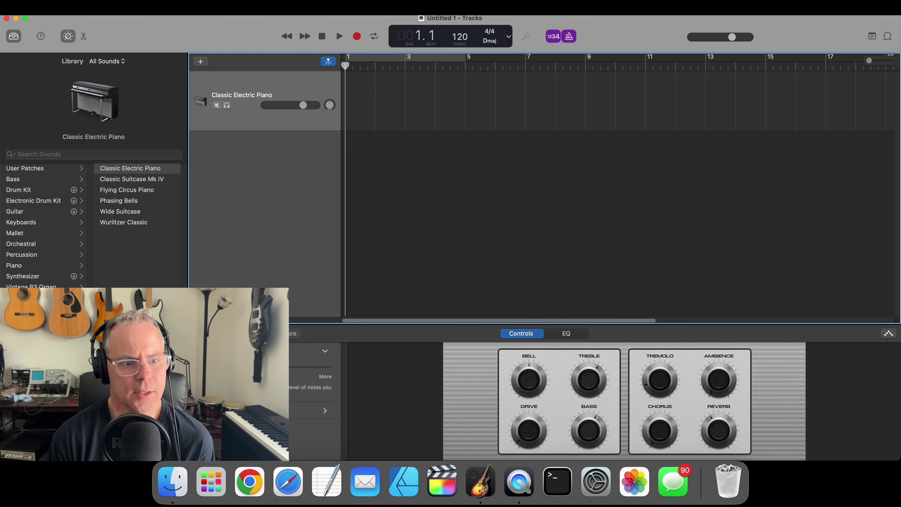
click(14, 265)
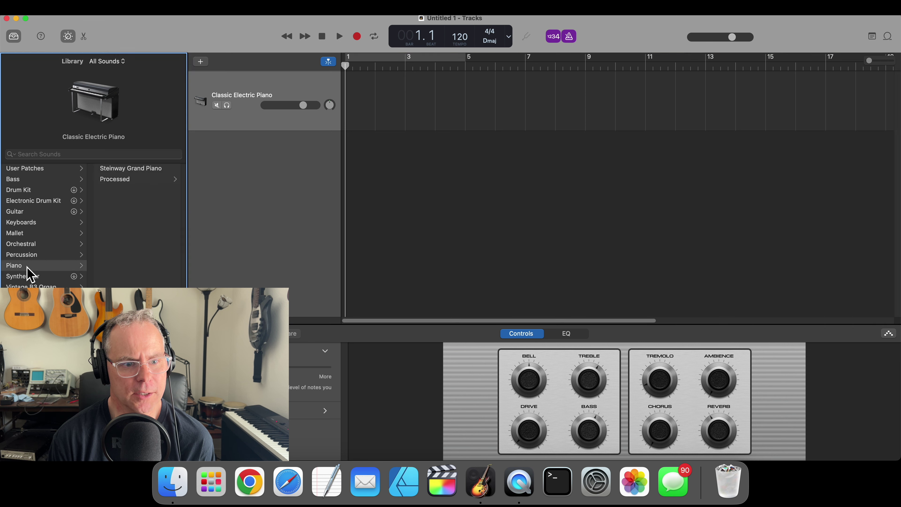
click(108, 170)
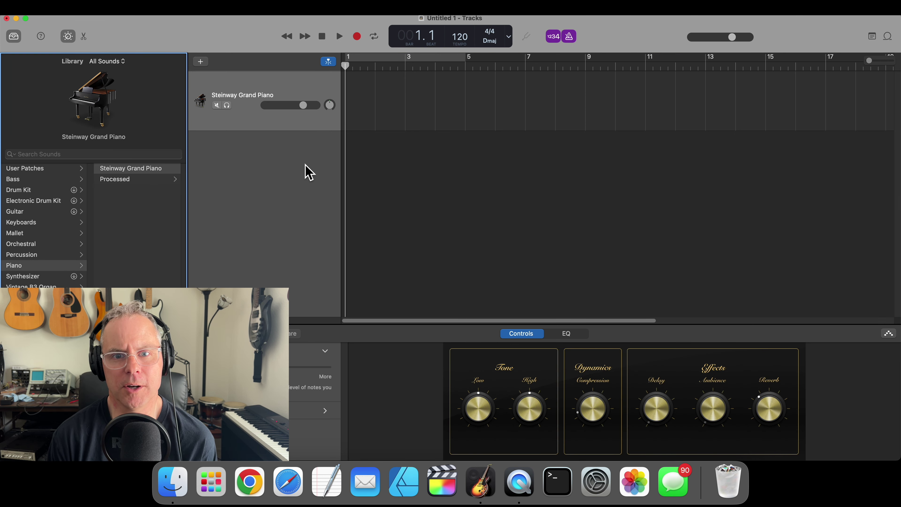
Drag Man of Sorrows (Live)-D.mp3 from Downloads into the project as a new audio track.
drag(393, 28, 377, 73)
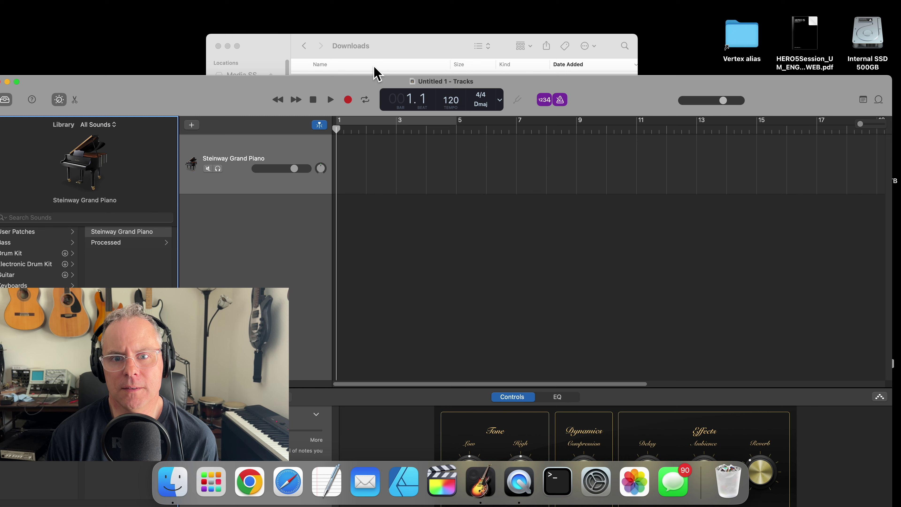
click(385, 49)
click(384, 88)
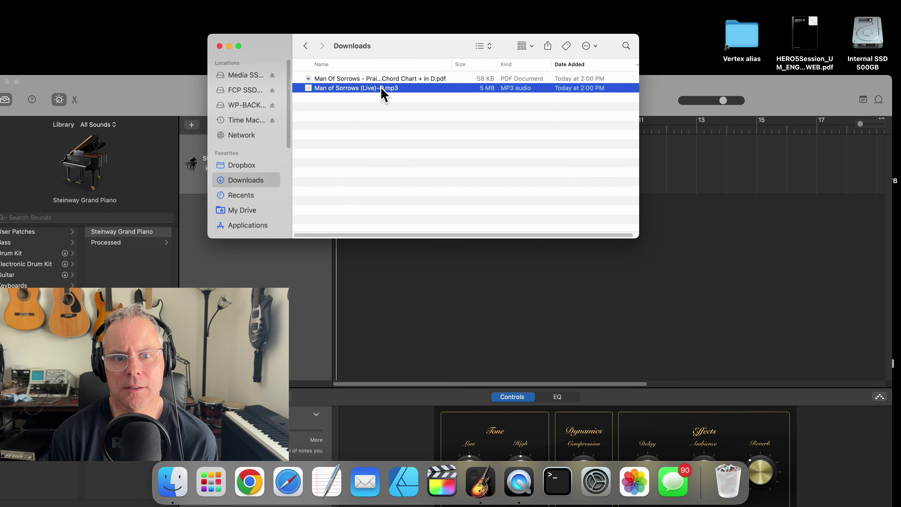
drag(384, 88, 336, 281)
click(309, 170)
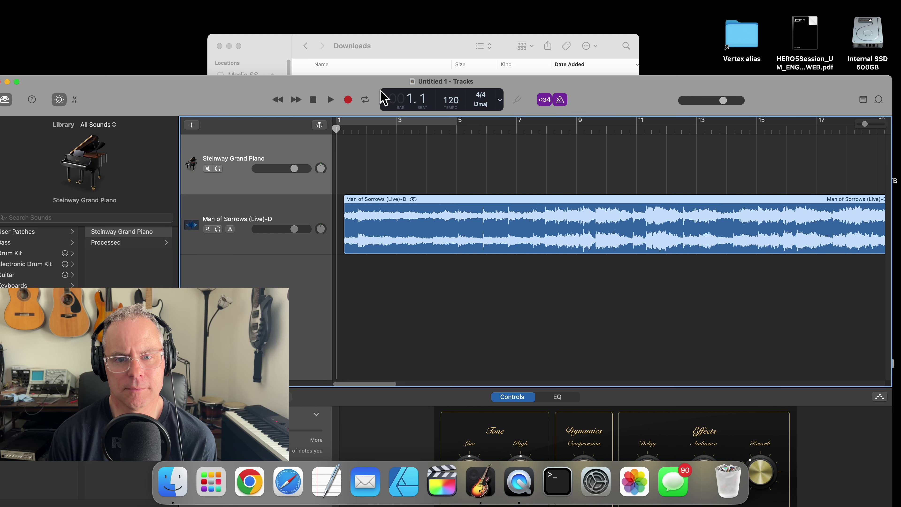
Maximize the GarageBand window and set the project tempo to 72.
double_click(372, 81)
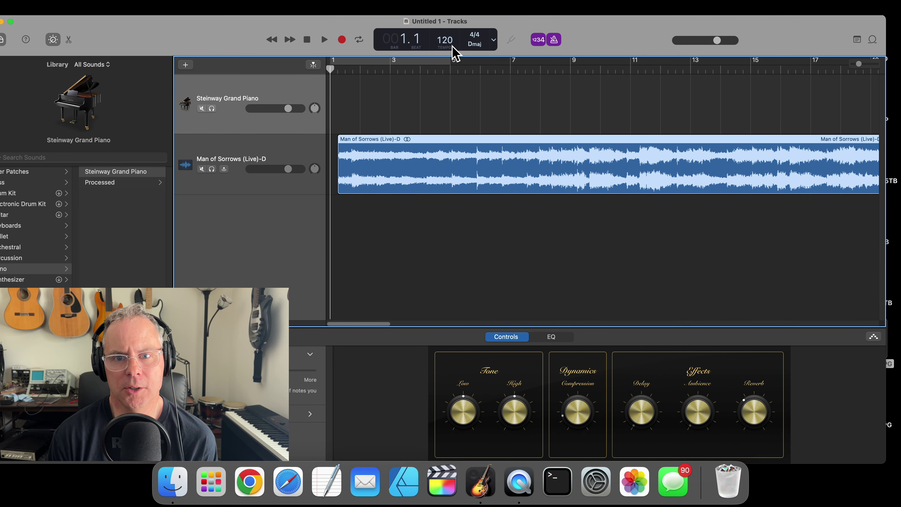
double_click(444, 38)
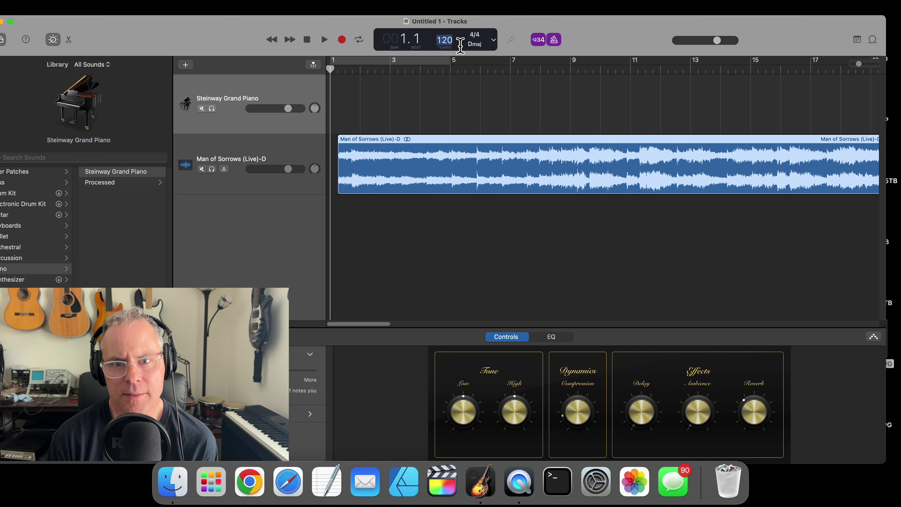
key(Return)
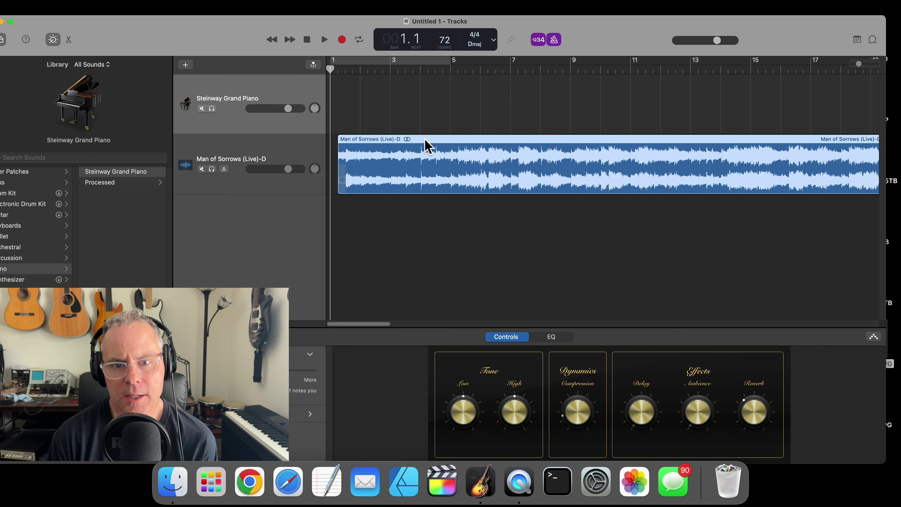
Play through the song to find the verse start near bar 4.3 and split the region there.
click(525, 65)
key(space)
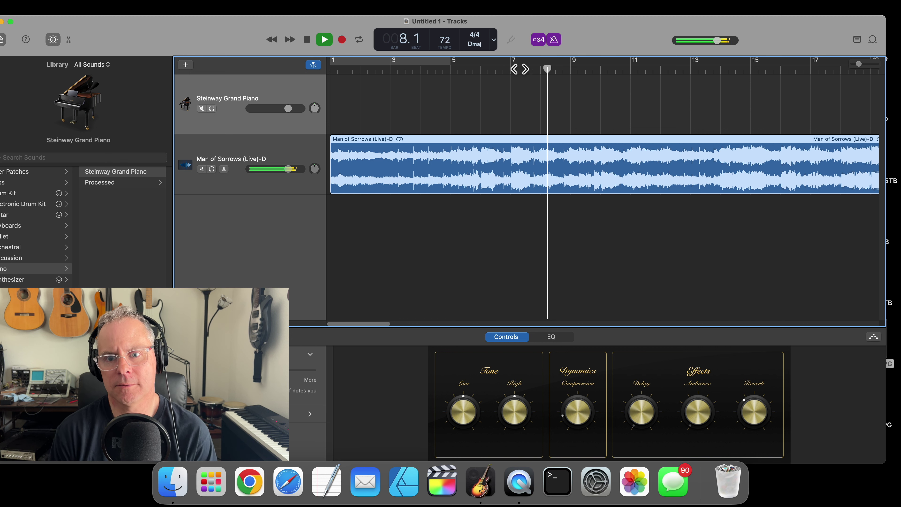
key(space)
click(436, 69)
key(space)
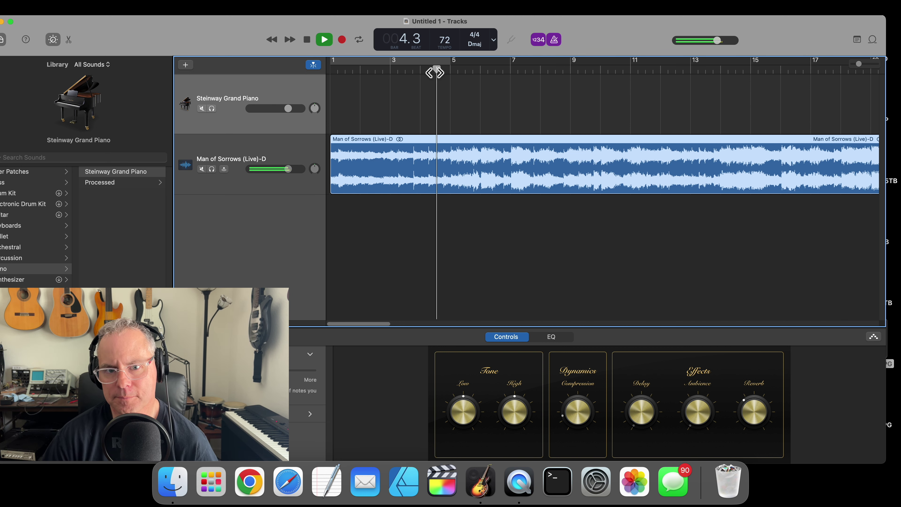
key(space)
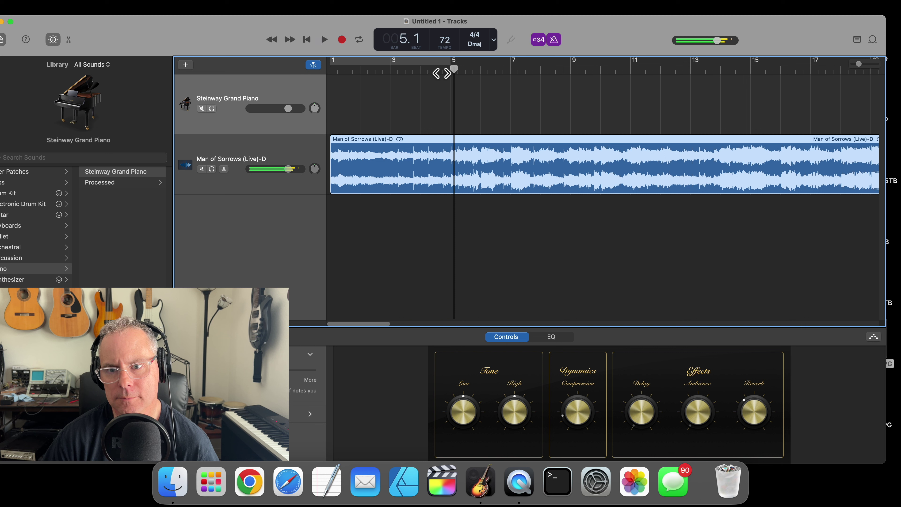
key(super+t)
With the metronome off, split again at the verse end so the verse is region D.3, then select the piano track.
click(536, 72)
key(space)
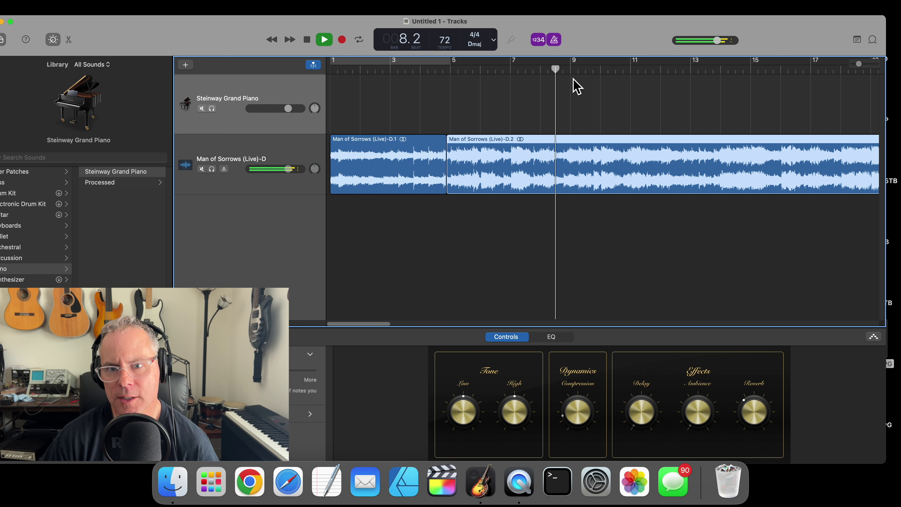
click(555, 40)
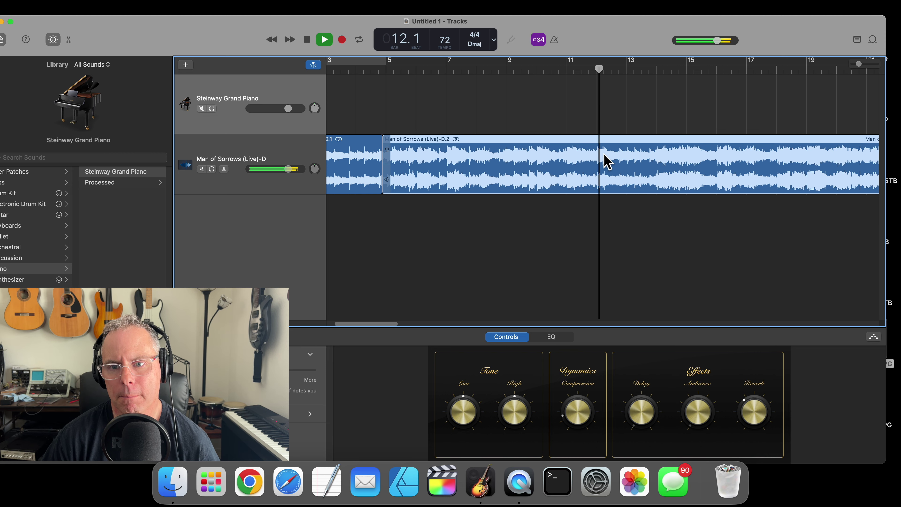
key(cmd+t)
key(space)
key(b)
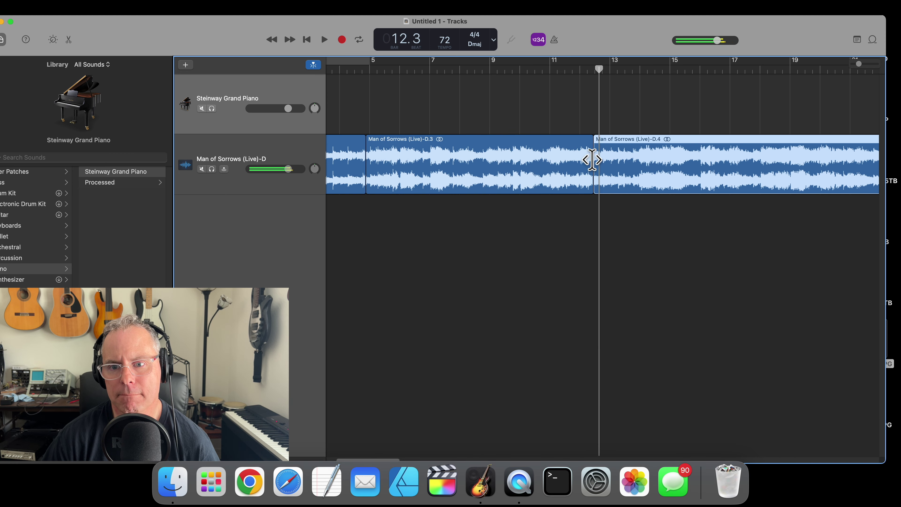
click(448, 149)
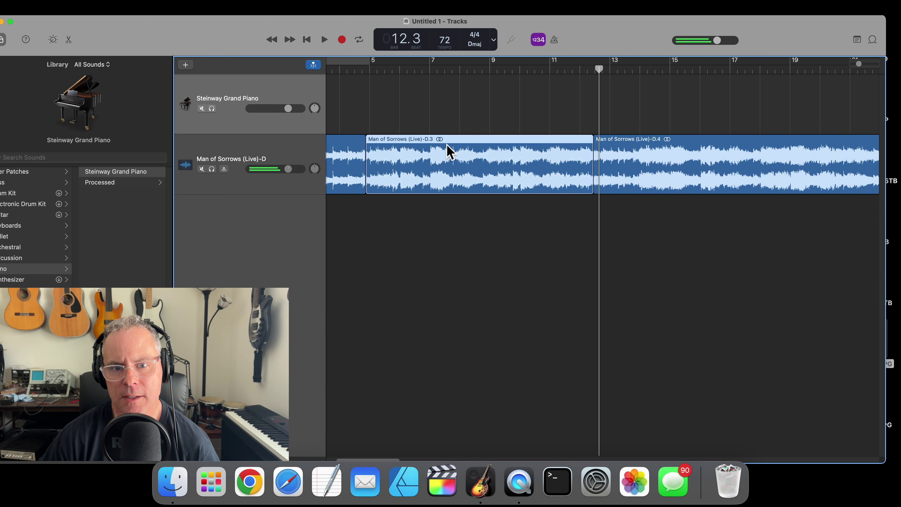
click(369, 110)
click(279, 95)
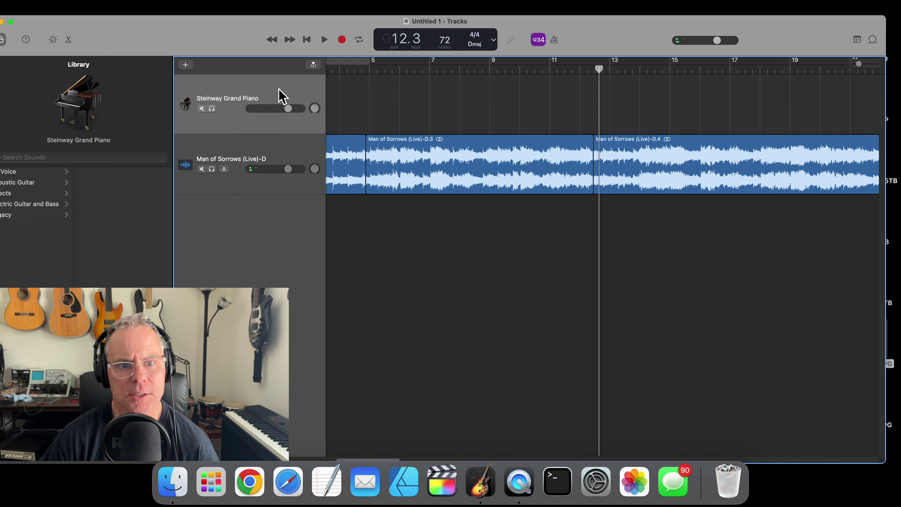
Create an empty MIDI region in the piano lane spanning bar 5 to bar 12.
right_click(371, 88)
click(376, 91)
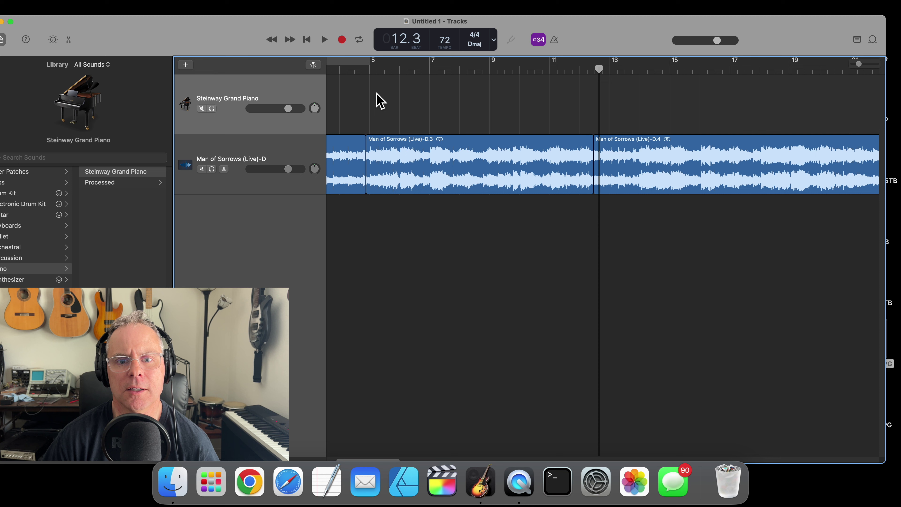
drag(358, 87, 382, 88)
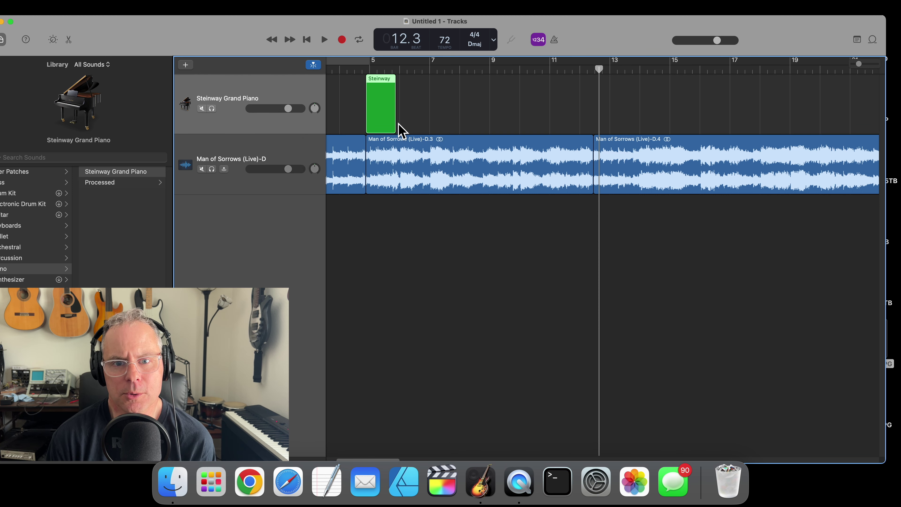
drag(393, 122, 596, 152)
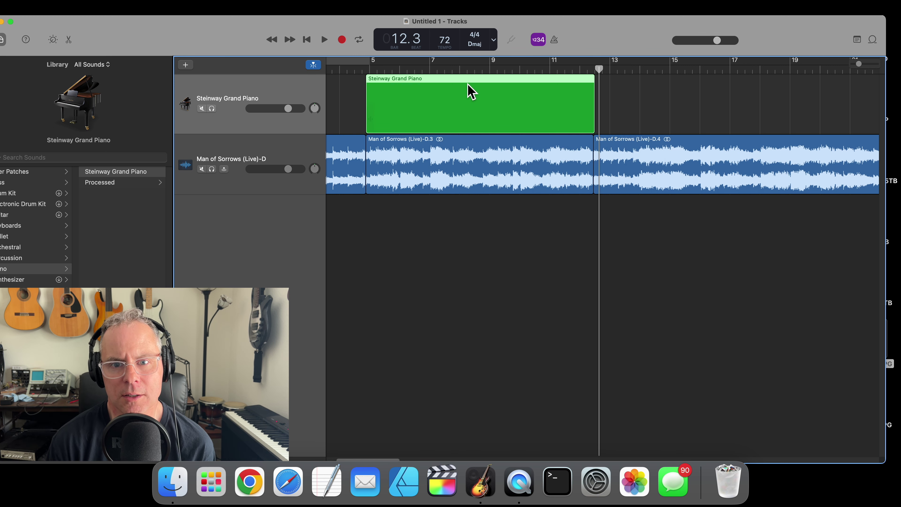
Open the piano region in the editor as a single-staff score.
double_click(469, 90)
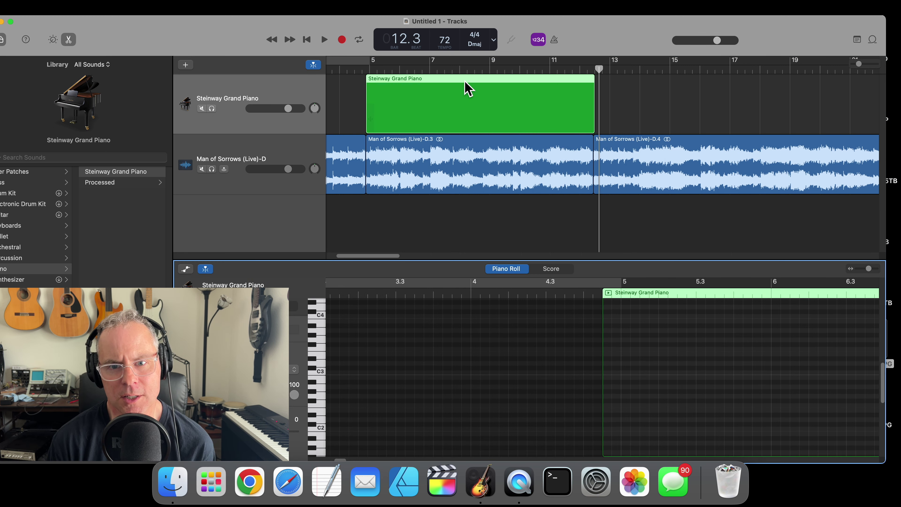
click(566, 272)
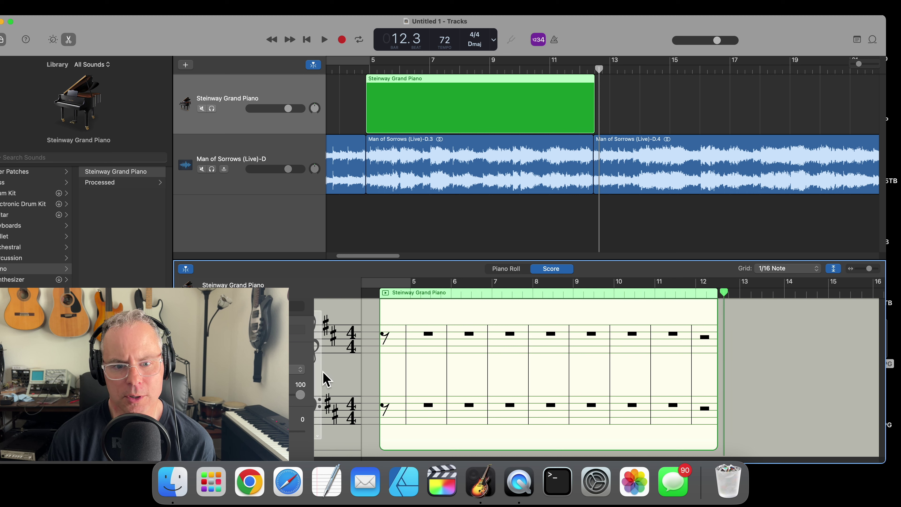
click(301, 369)
click(304, 376)
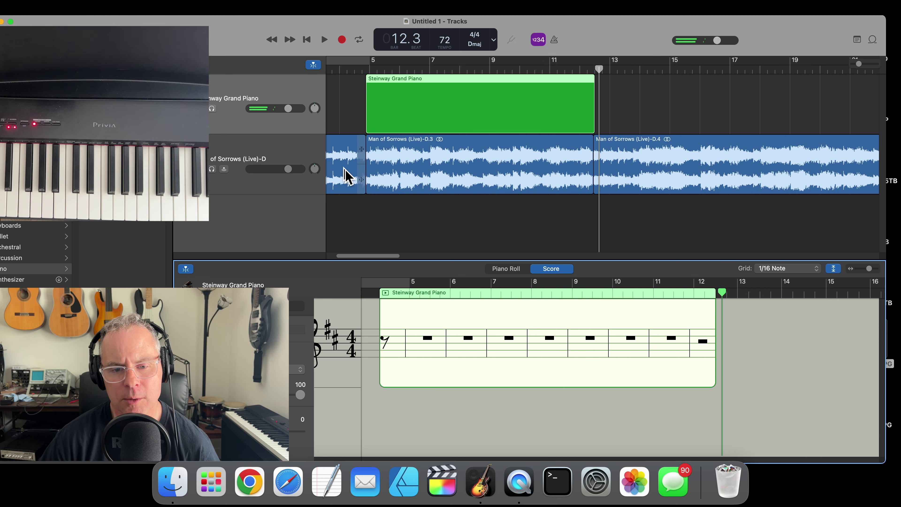
Record the verse melody into the piano region, starting just before bar 5.
click(366, 72)
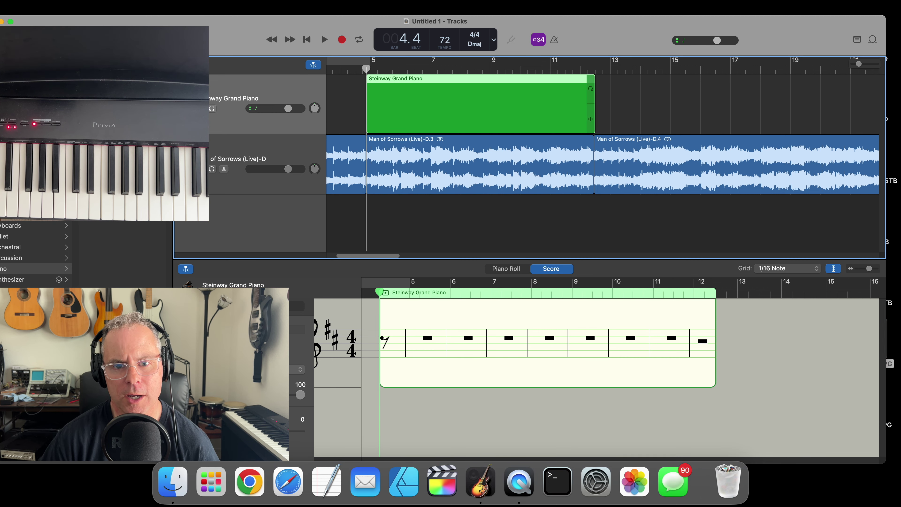
click(342, 40)
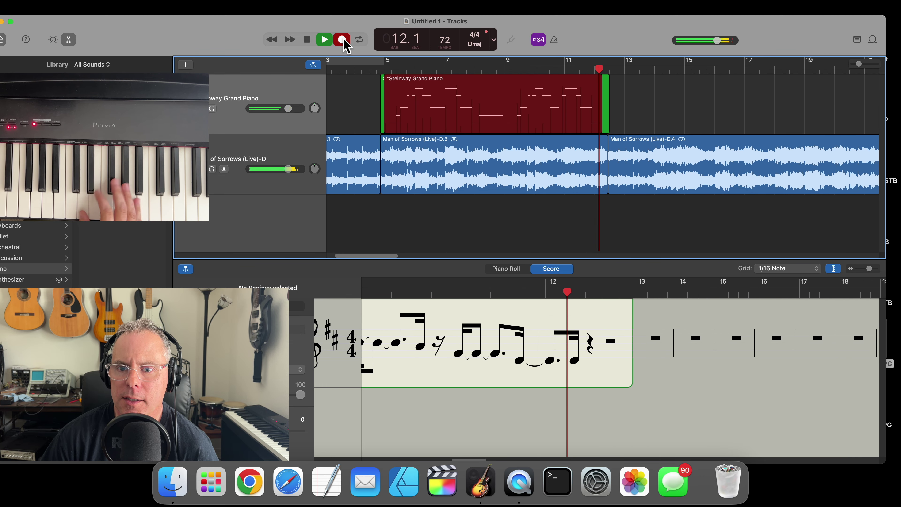
click(343, 39)
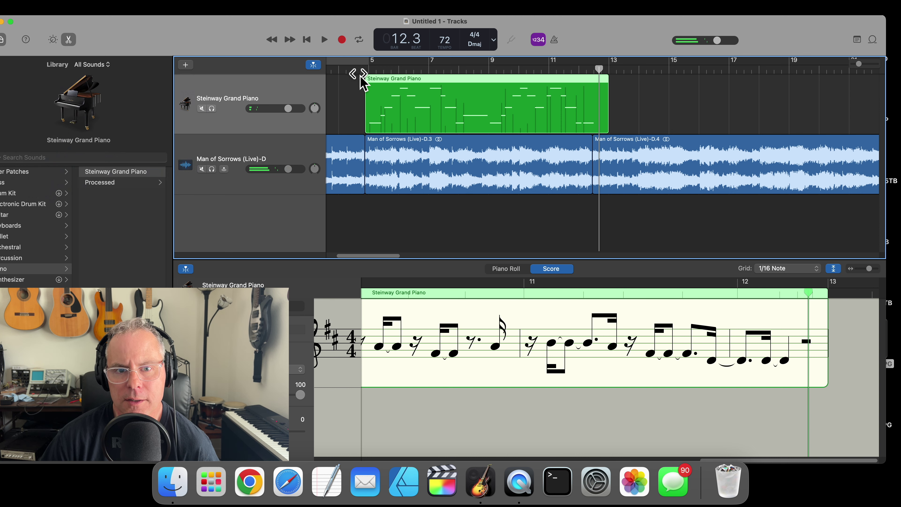
Change the score grid from 1/16 Note to 1/8 Note and adjust the score zoom.
click(365, 69)
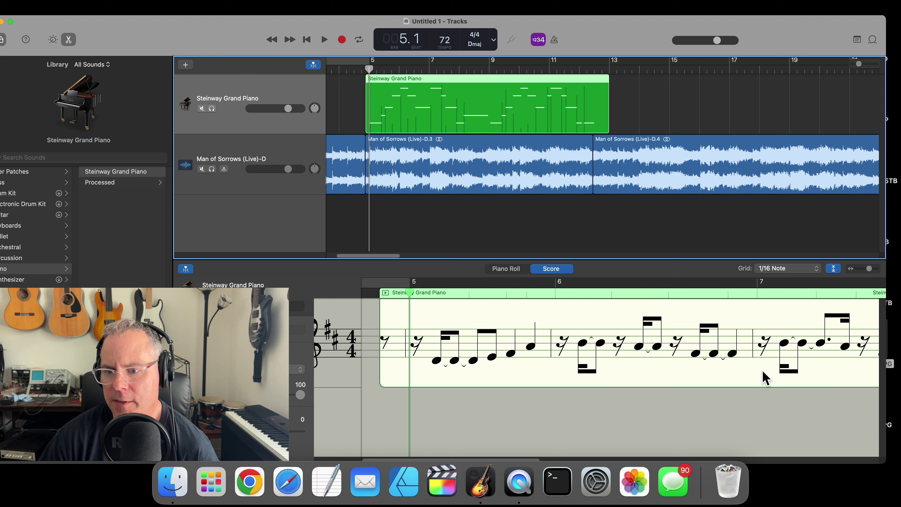
drag(870, 271, 849, 275)
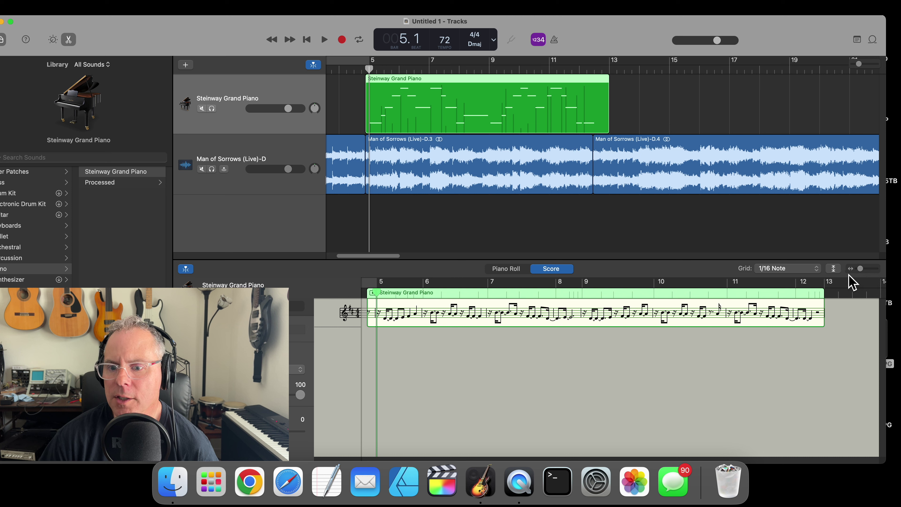
click(803, 270)
click(804, 258)
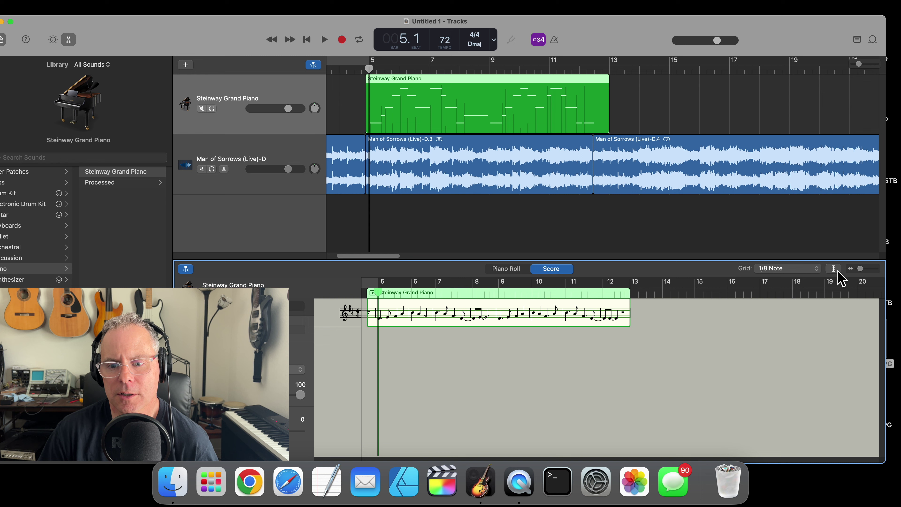
drag(862, 270, 870, 276)
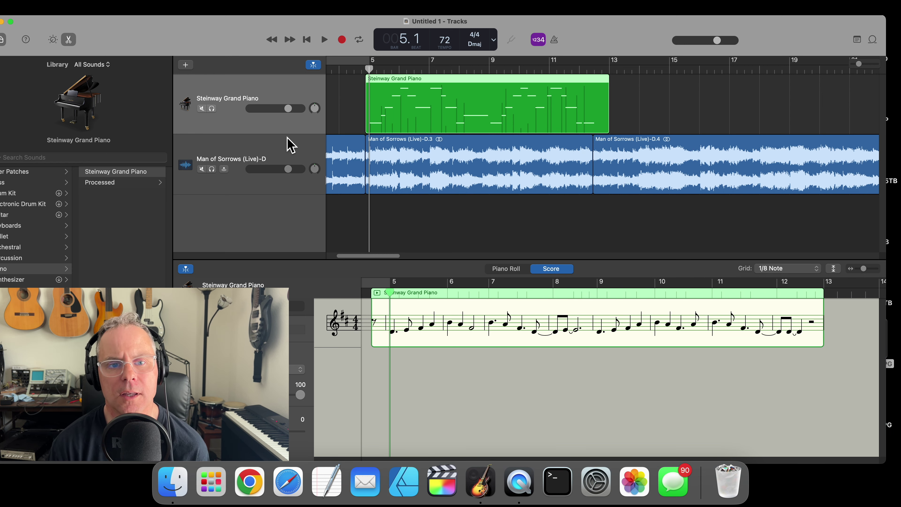
Solo the piano track and play the recorded melody on its own.
click(212, 109)
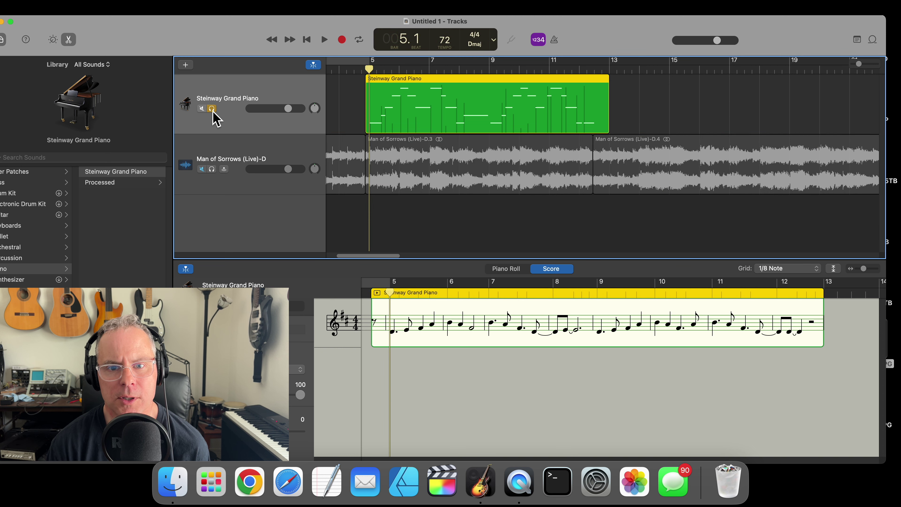
key(space)
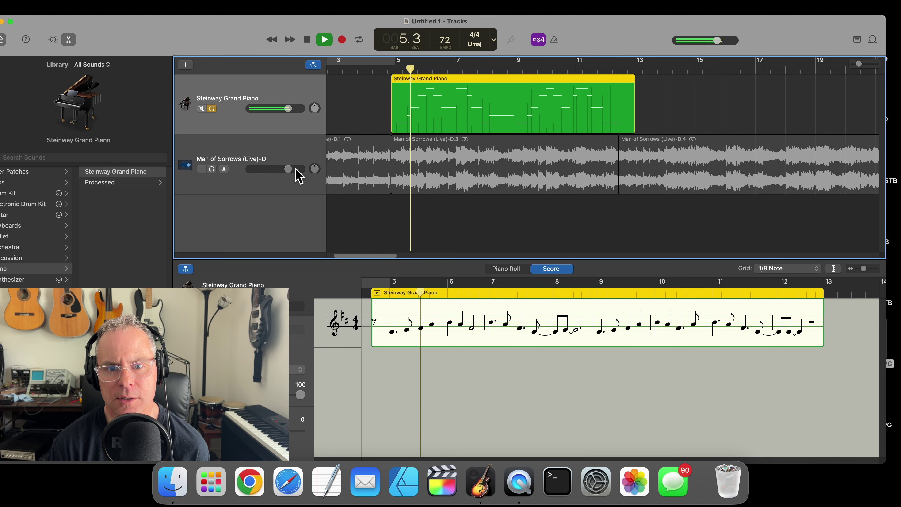
scroll(298, 175, left, 2)
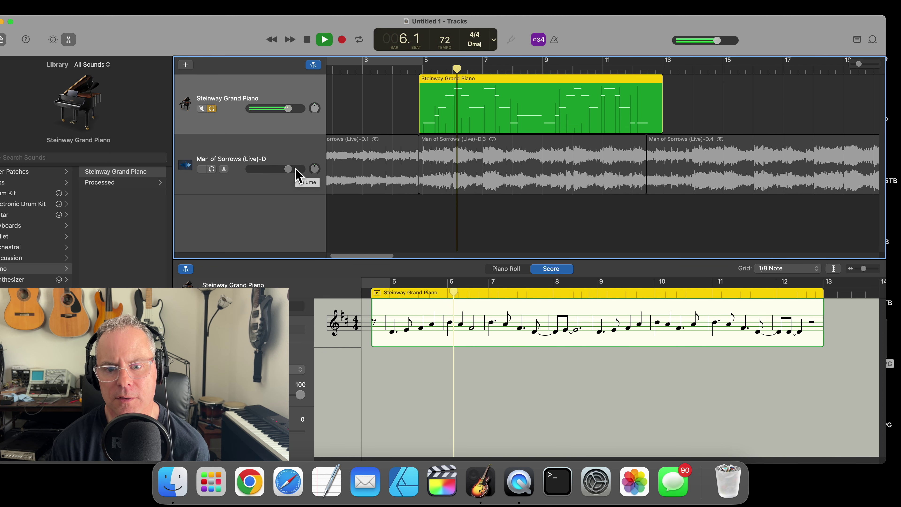
key(space)
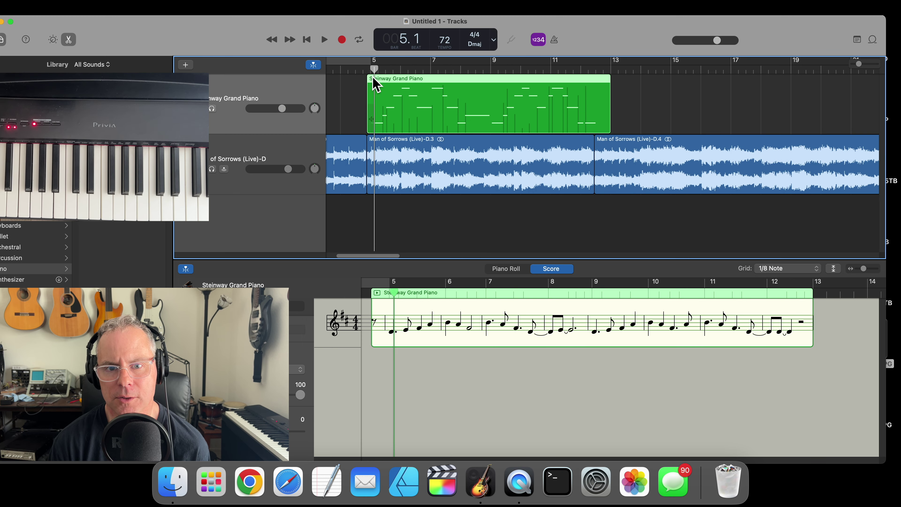
Play with the song, raise the piano volume to +4.3 dB, and reopen the chord chart PDF.
key(space)
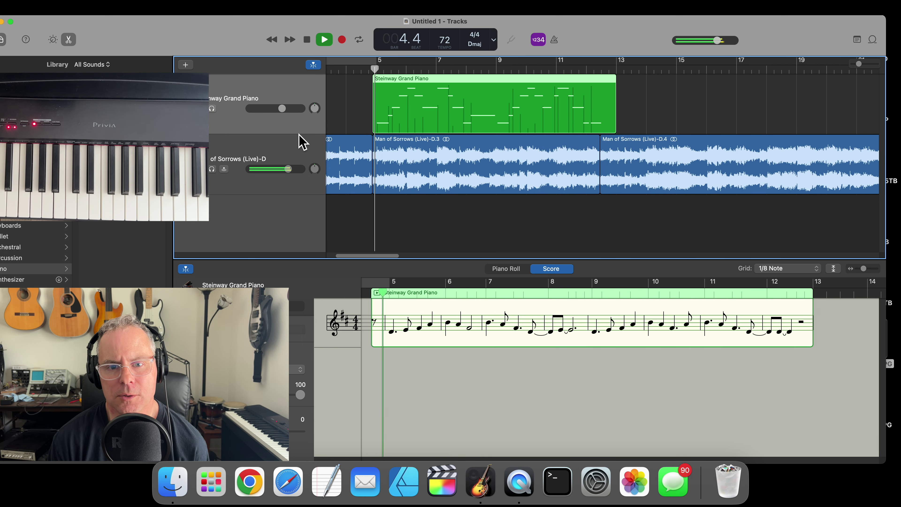
drag(287, 114, 318, 109)
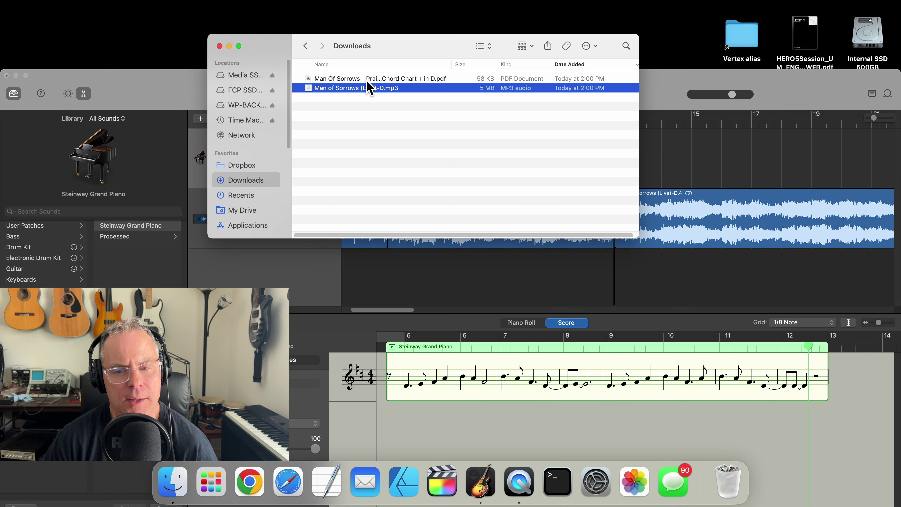
double_click(367, 82)
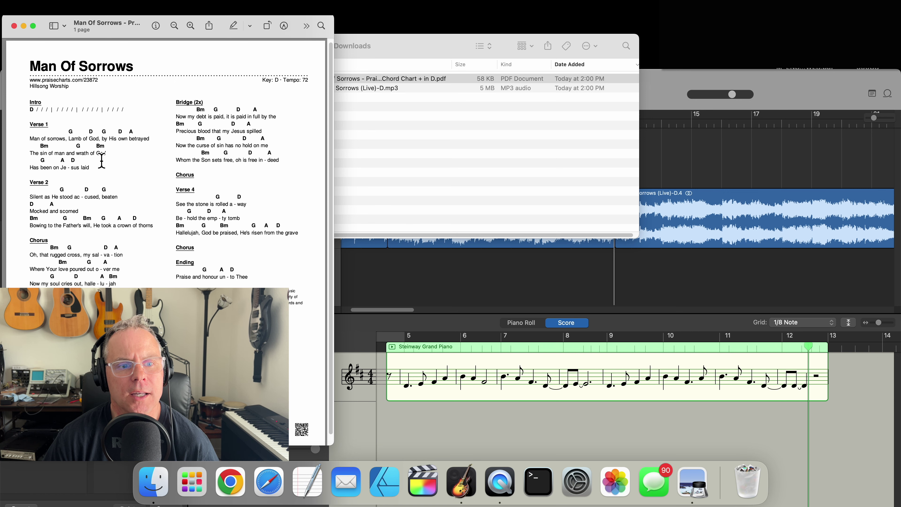
key(super+Tab)
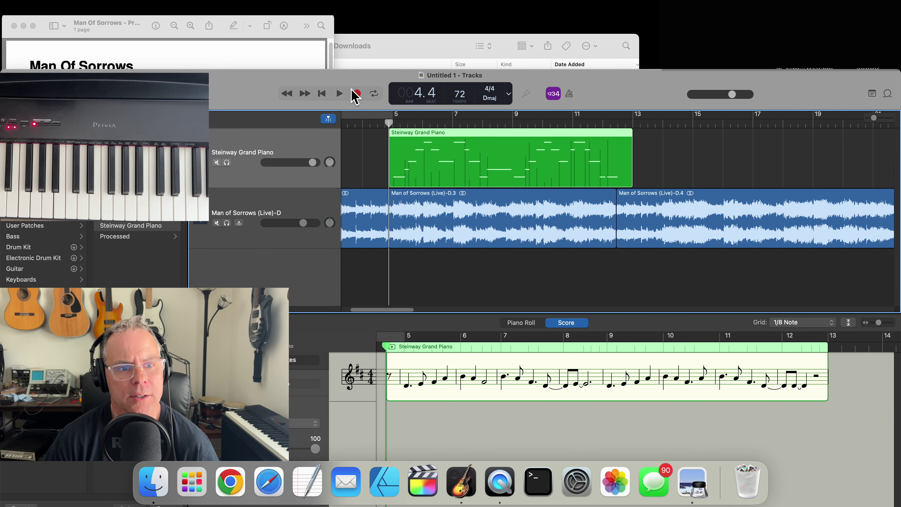
click(340, 95)
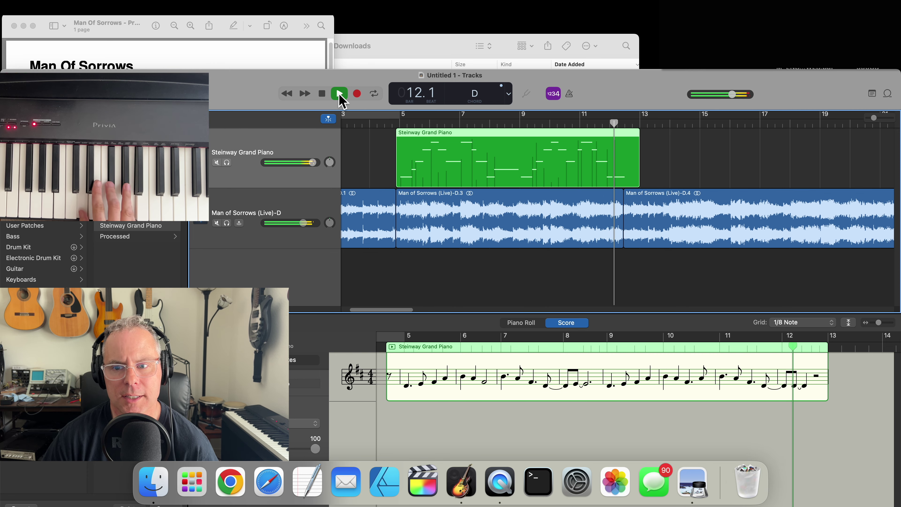
click(340, 93)
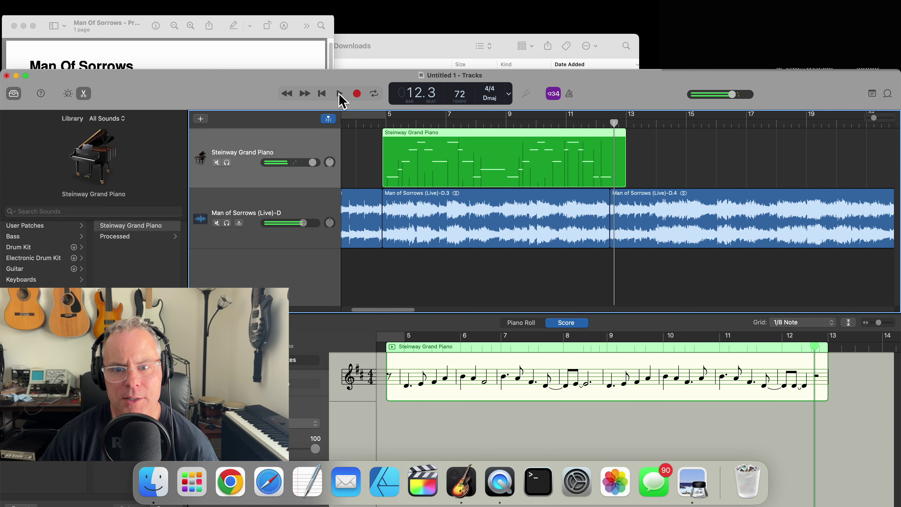